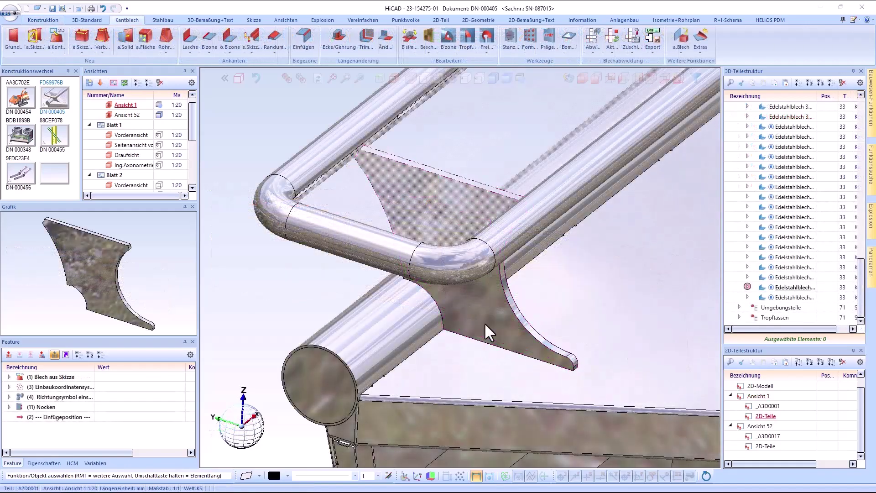
Step: Start a tab (Nocken) on the lower edge of the stainless steel plate, trying the alternative shapes before choosing the rectangular one
right_click(484, 322)
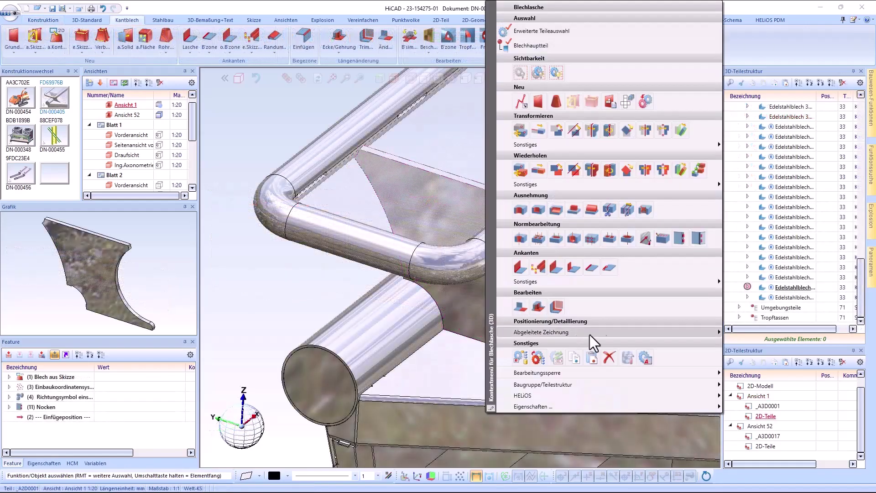
click(677, 238)
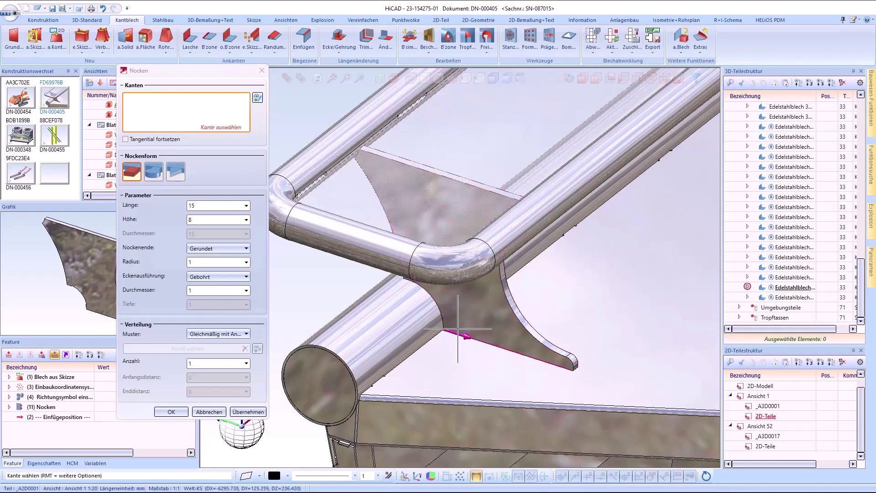
click(457, 328)
click(152, 173)
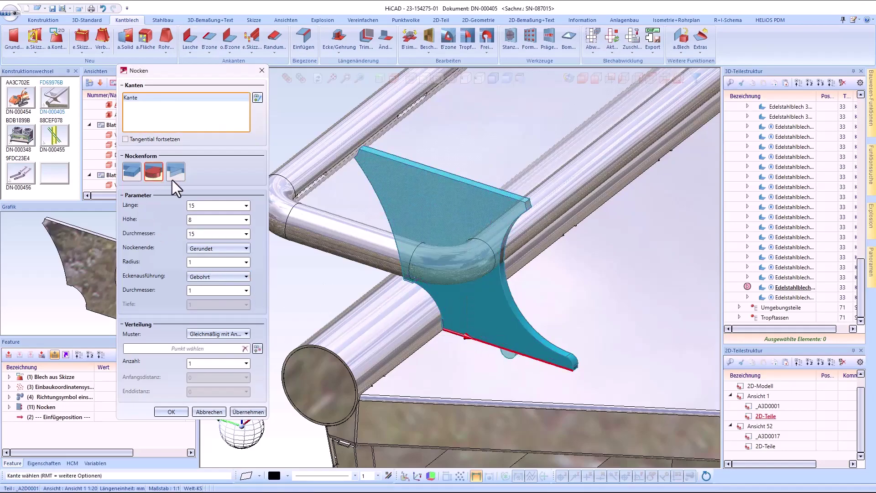
click(178, 174)
click(139, 174)
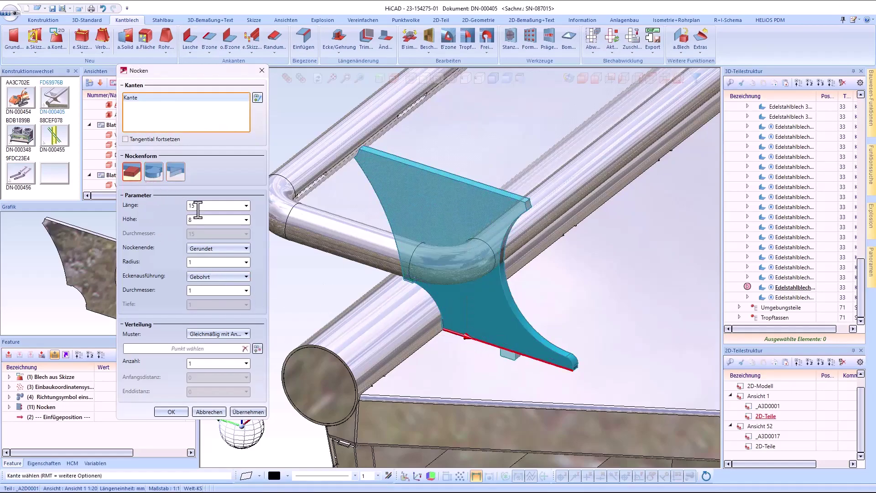
Step: Try the tab end as Ohne Bearbeitungen, restore it to Gerundet, and open the choices for the corner design
click(247, 249)
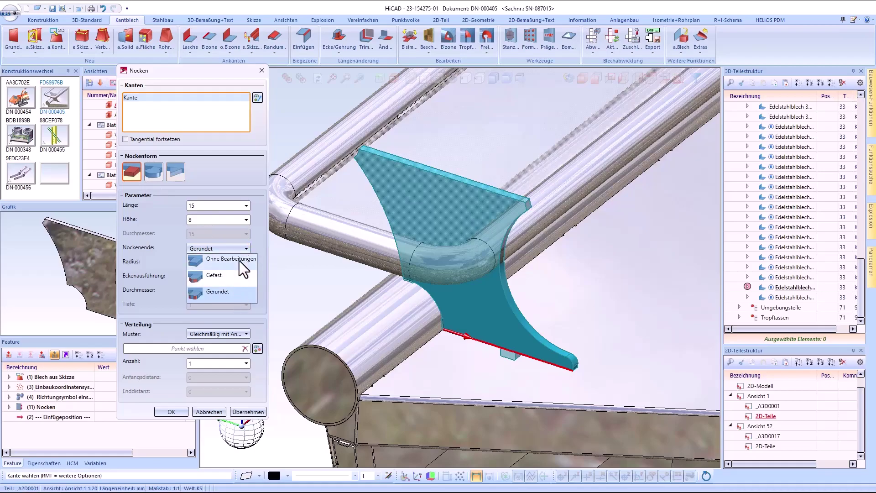
click(239, 260)
click(241, 249)
click(229, 291)
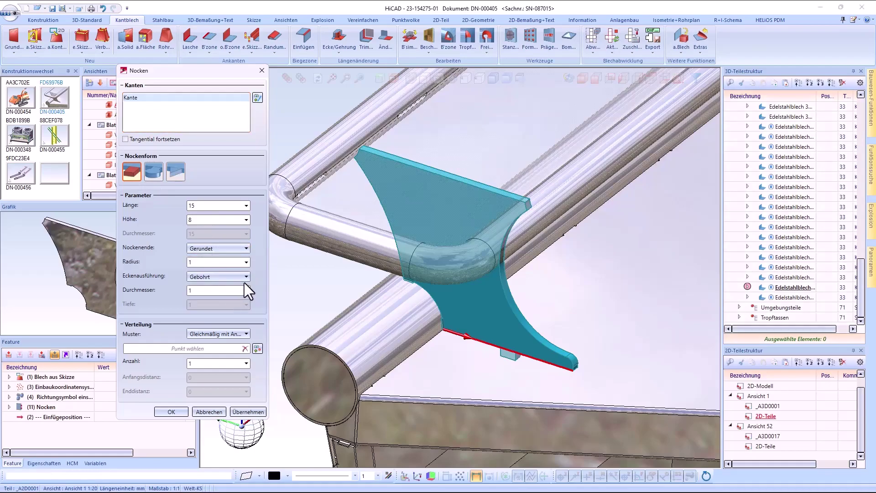
click(246, 277)
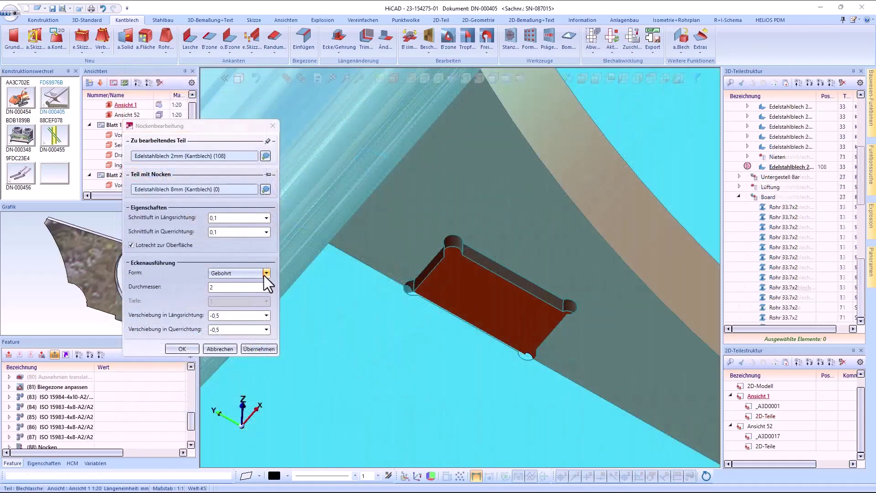
Step: Change the corner form of the matching tab cutout in the 2 mm sheet
click(264, 274)
click(261, 304)
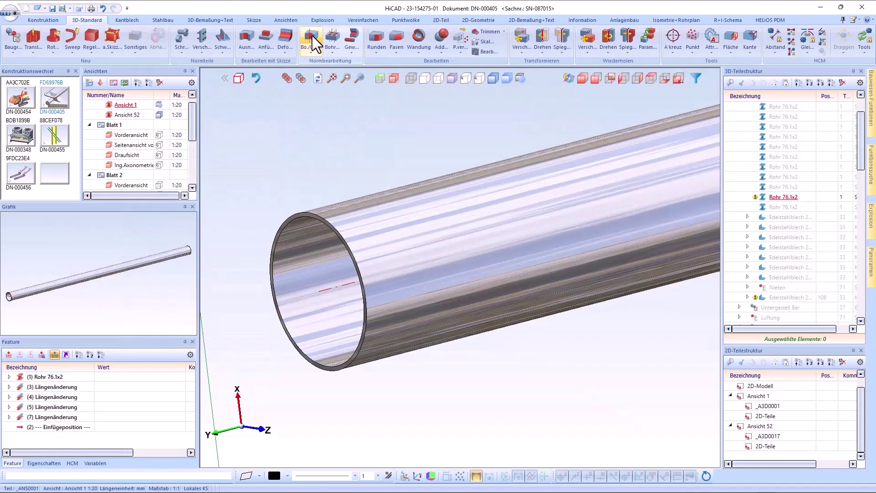
Step: Start a standard hole on the 76.1x2 pipe using the metric Centerdrill flow-drill type M6 lang
click(312, 35)
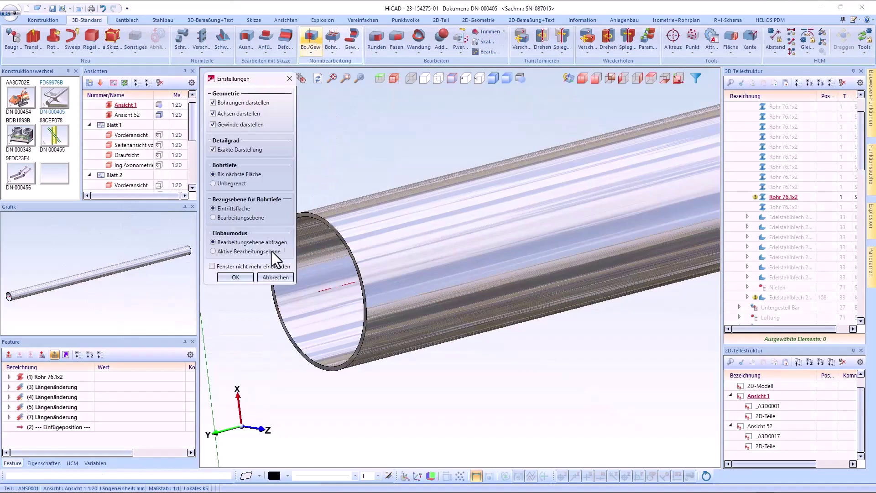
click(242, 275)
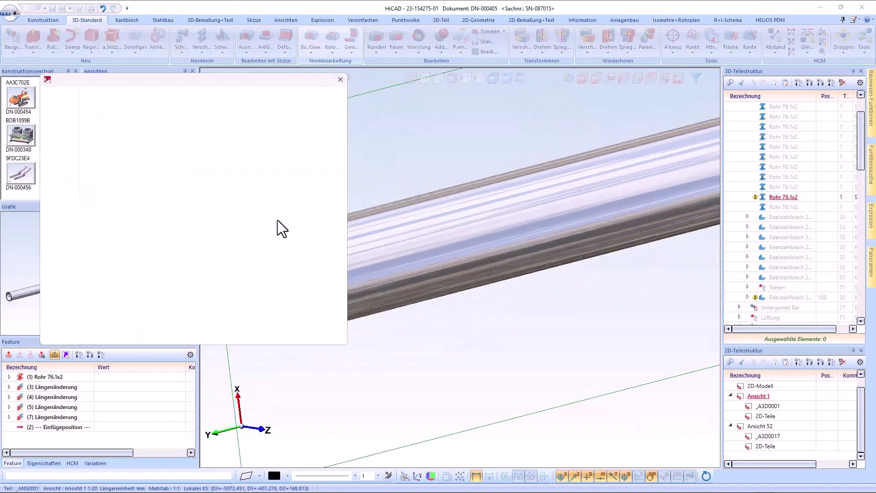
drag(162, 231, 161, 264)
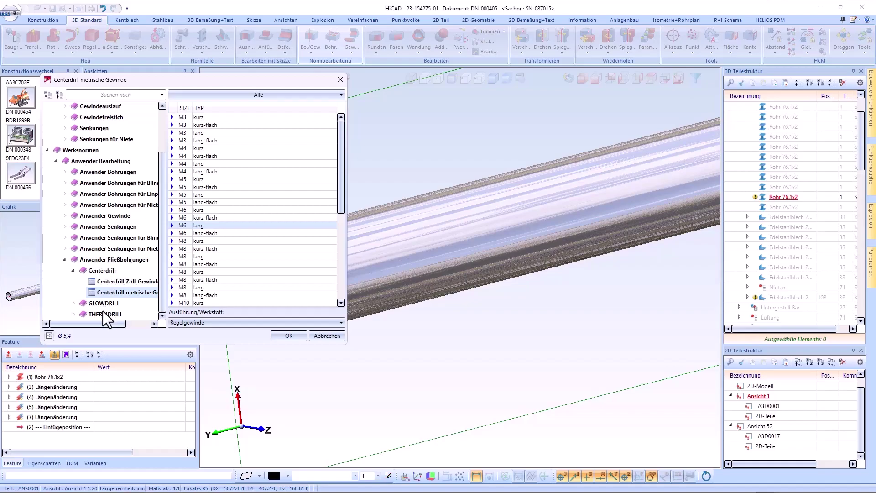
click(289, 337)
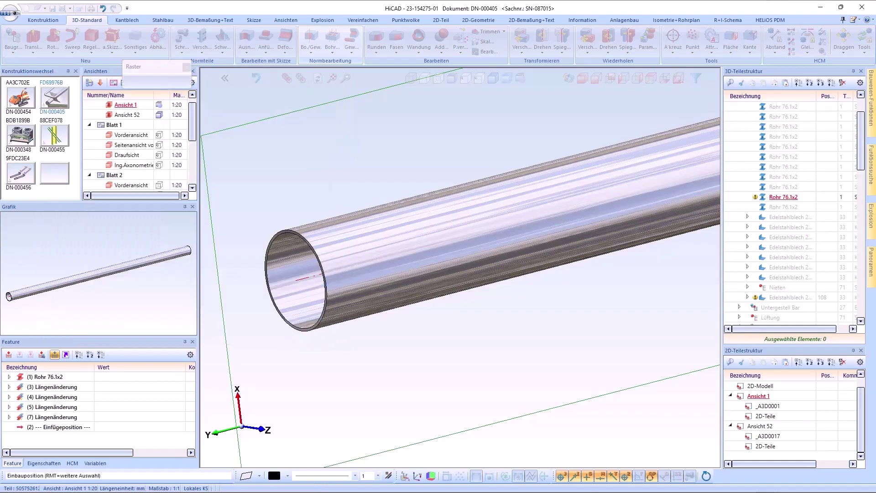
Step: Place the flow-drilled hole on the pipe at relative offset 0 -100 0 from the quadrant point of its end edge
scroll(358, 248, up, 4)
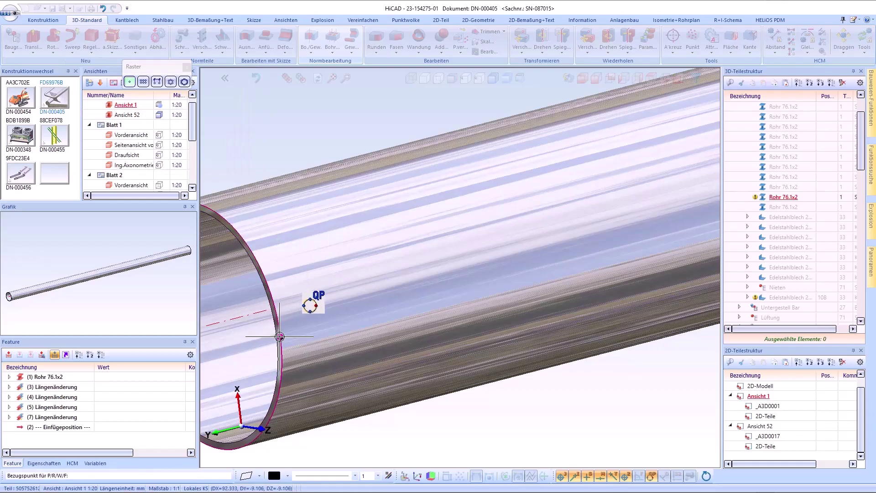
key(r)
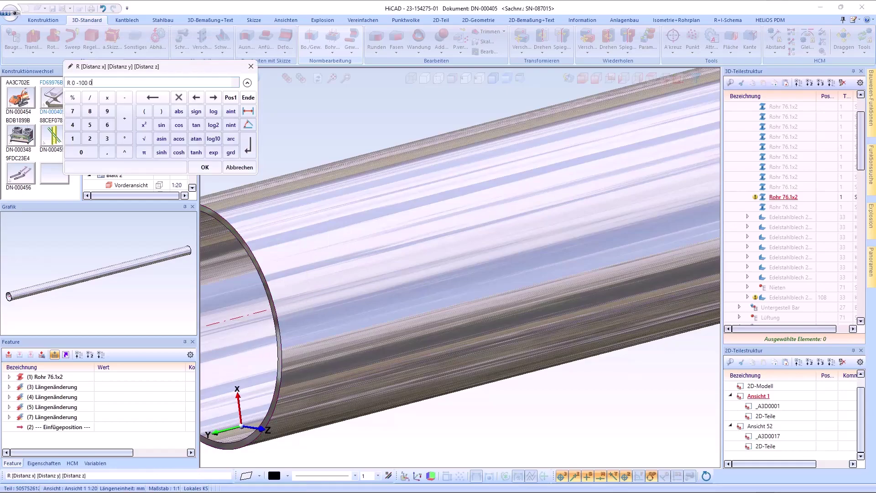
key(Return)
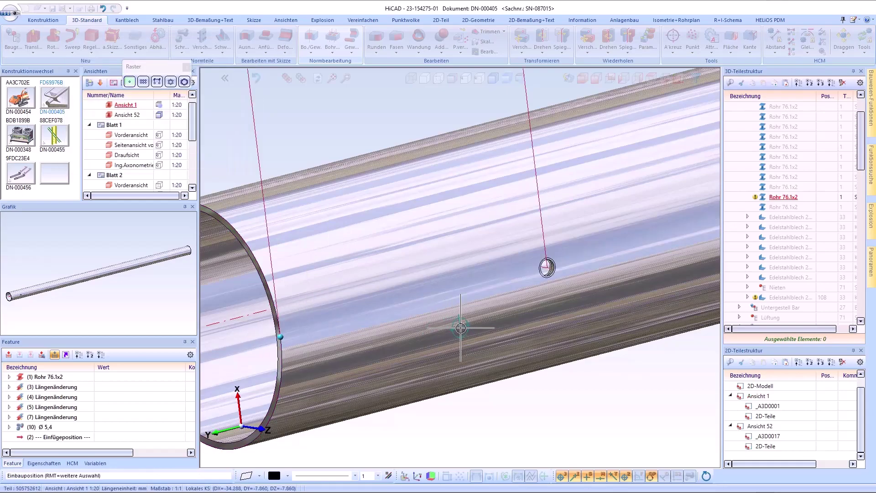
middle_click(460, 328)
middle_drag(545, 267, 474, 267)
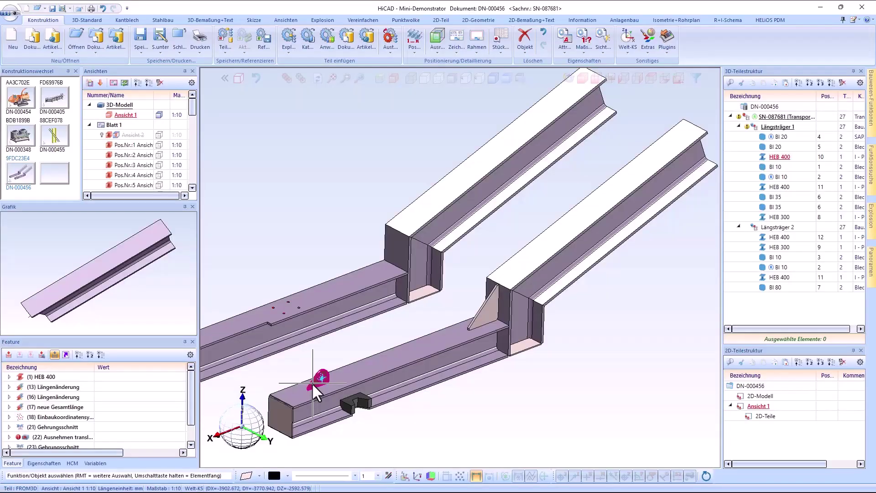
Step: Repeat the Bl 20 lifting lug via planes, with quantity 2 and no parent part, using a reference plane at the lower beam's end corner
right_click(311, 382)
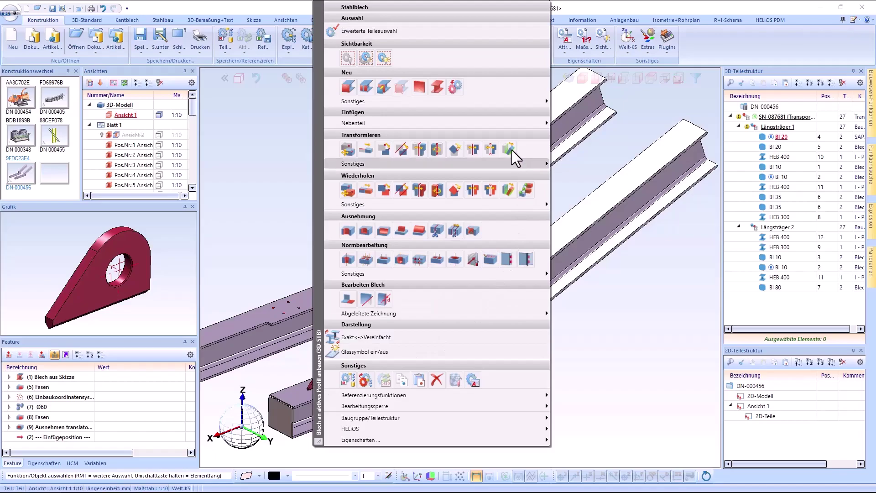
click(509, 190)
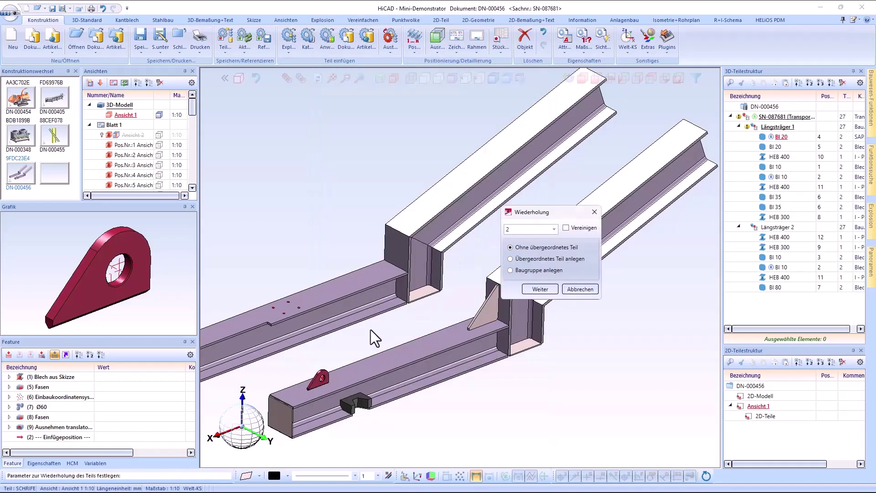
click(539, 289)
scroll(295, 398, up, 5)
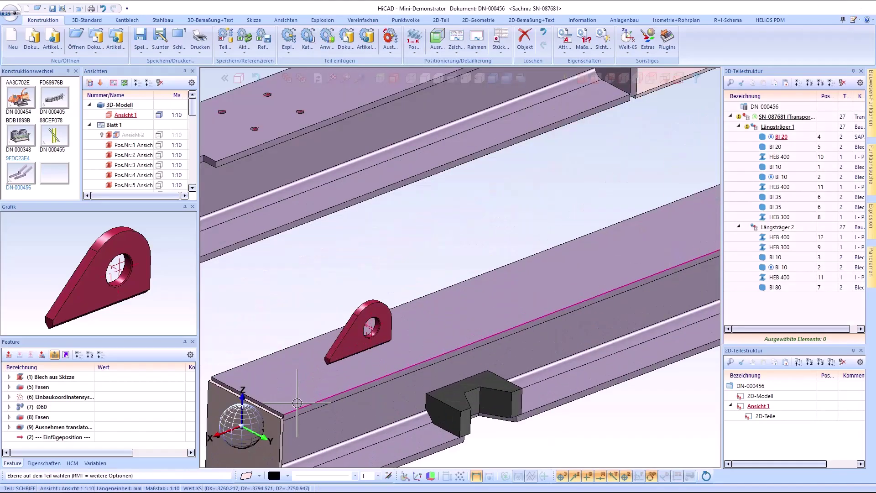
scroll(295, 399, down, 5)
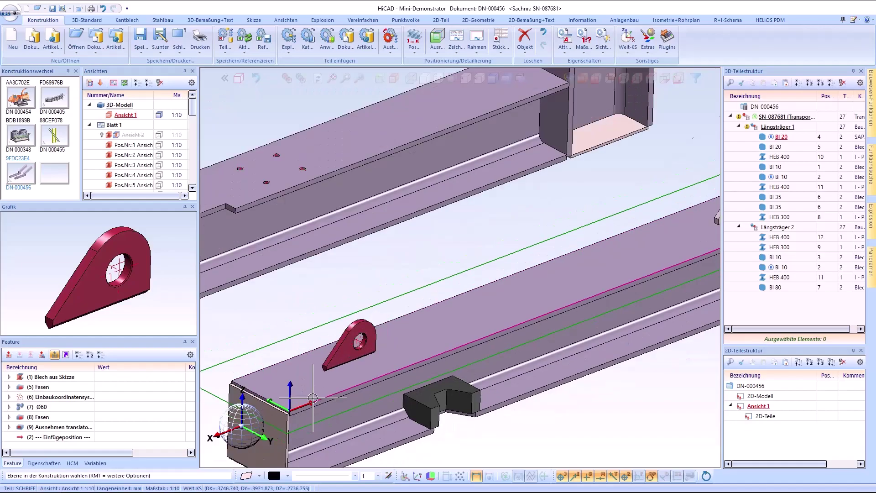
Step: Place lug copies near both ends of the raised beam sections on the two longitudinal girders
scroll(585, 237, up, 5)
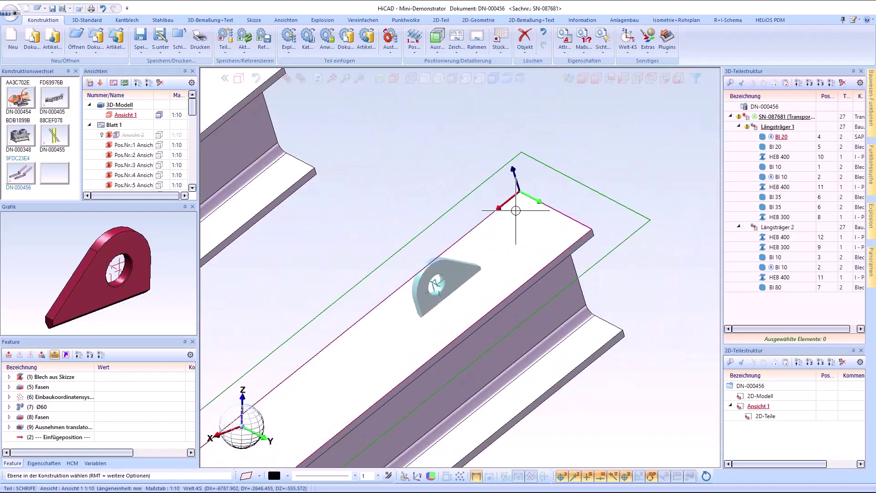
scroll(520, 211, down, 3)
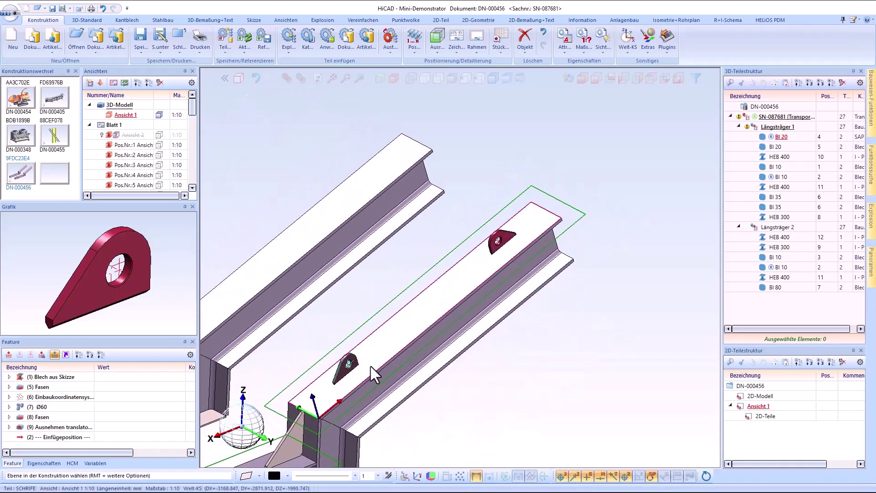
middle_drag(371, 366, 412, 366)
middle_drag(419, 308, 467, 309)
click(485, 152)
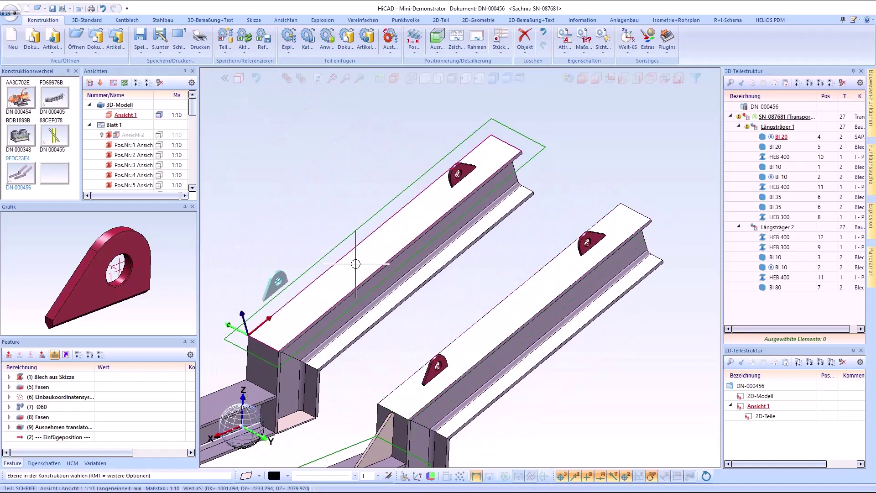
click(287, 328)
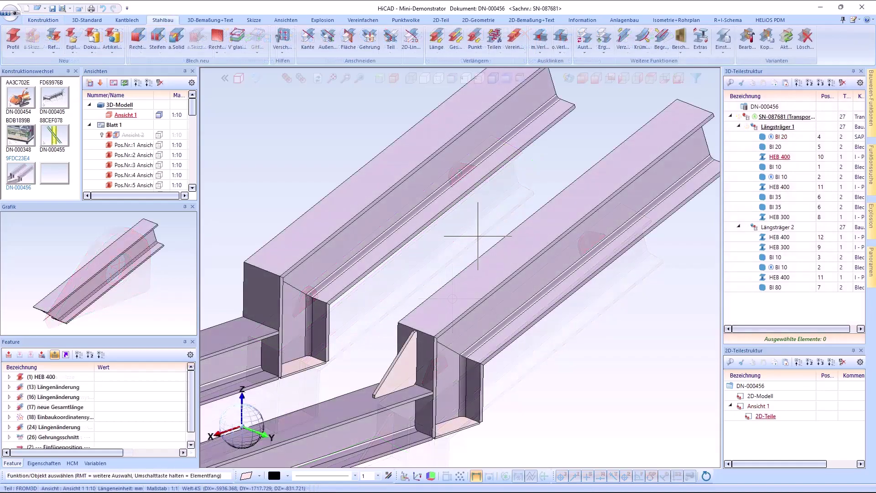
Step: Move the raised HEB 400 beam along the gusset's sloped edge by the edge's full length and recalculate its features
right_click(483, 313)
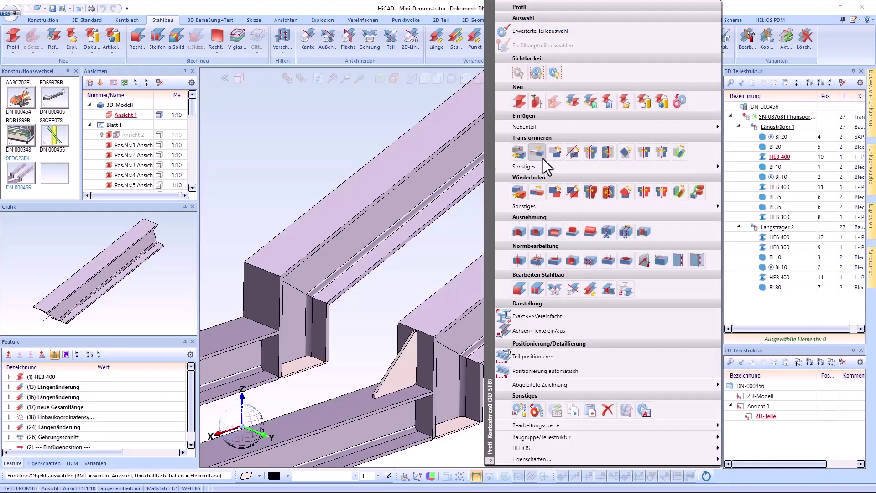
click(533, 159)
click(380, 387)
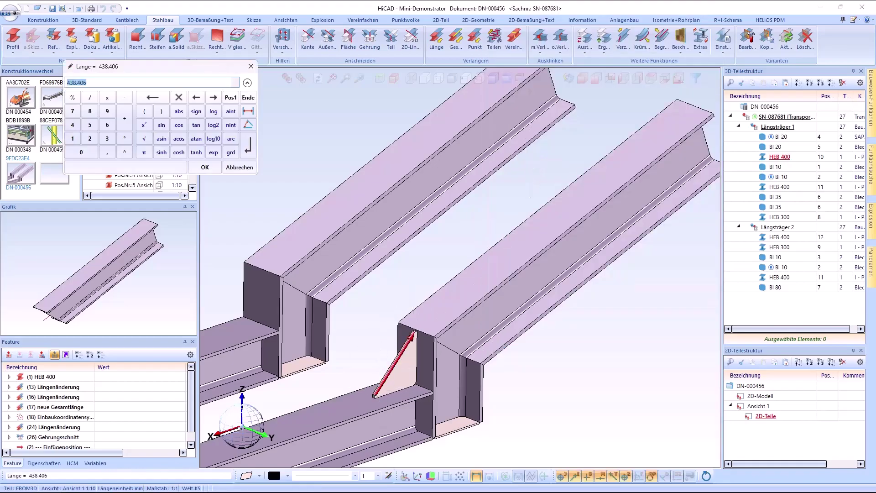
key(Return)
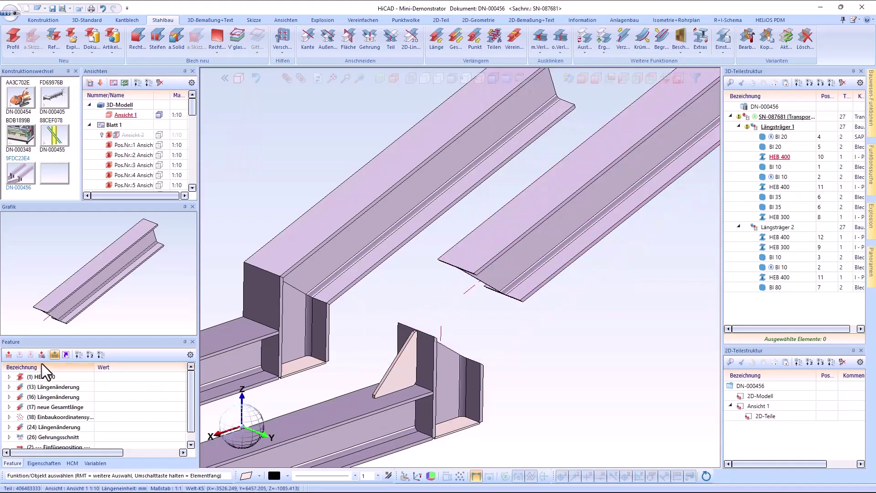
click(41, 355)
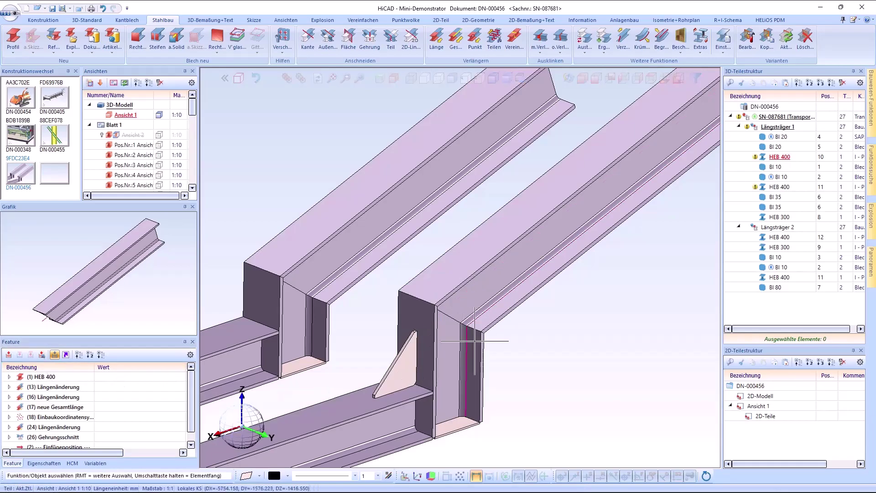
Step: Delete the mitre cut feature (26) Gehrungsschnitt from the raised HEB 400 beam
scroll(132, 399, down, 1)
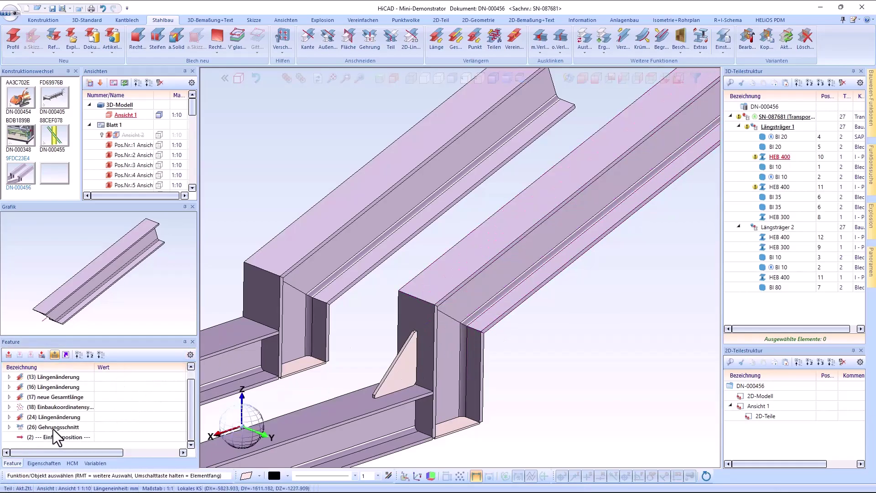
click(54, 428)
right_click(55, 428)
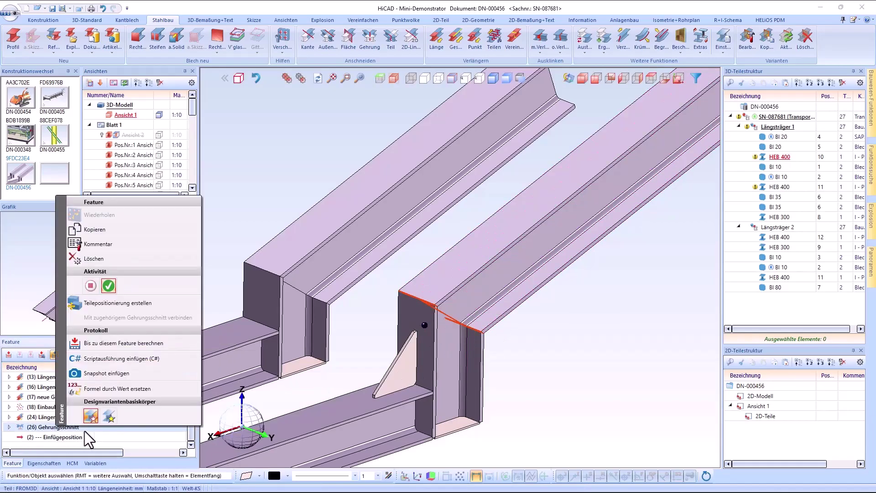
click(102, 258)
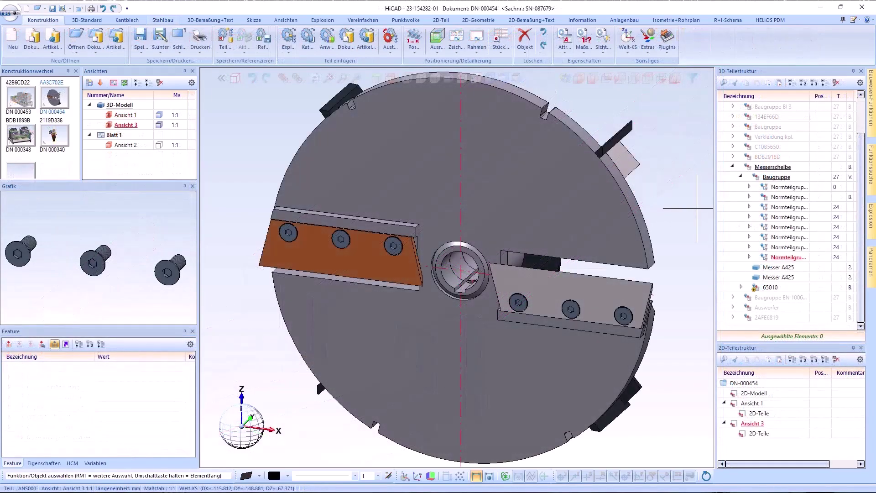
Step: Replace the standard parts of both selected screw groups on the knife disc with DIN EN ISO 10642 screws of size M16 and length 45 mm
click(289, 233)
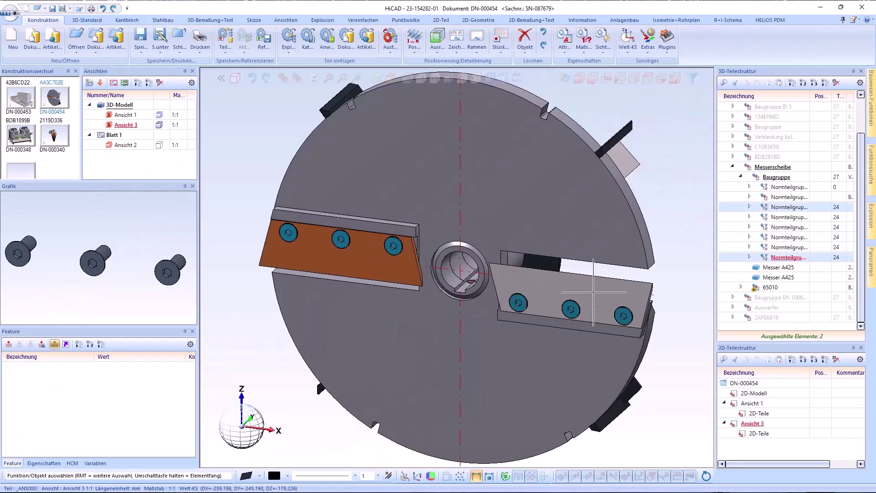
middle_drag(629, 247, 511, 254)
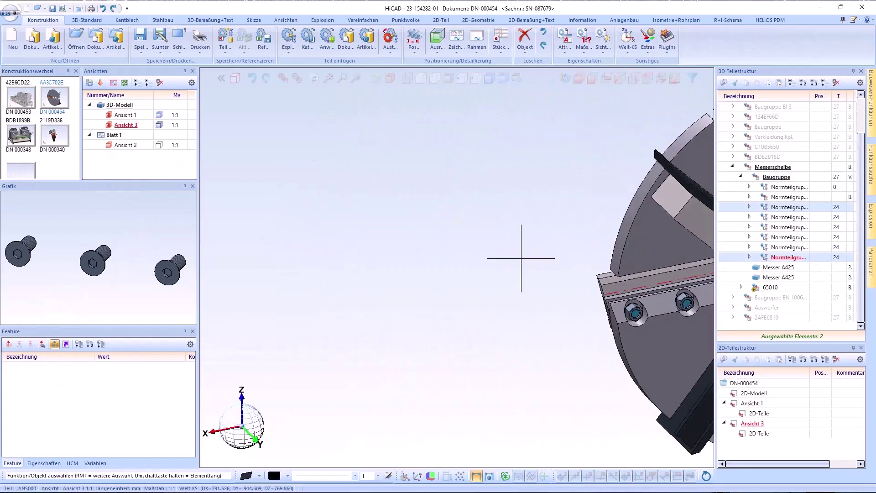
middle_drag(644, 314, 322, 347)
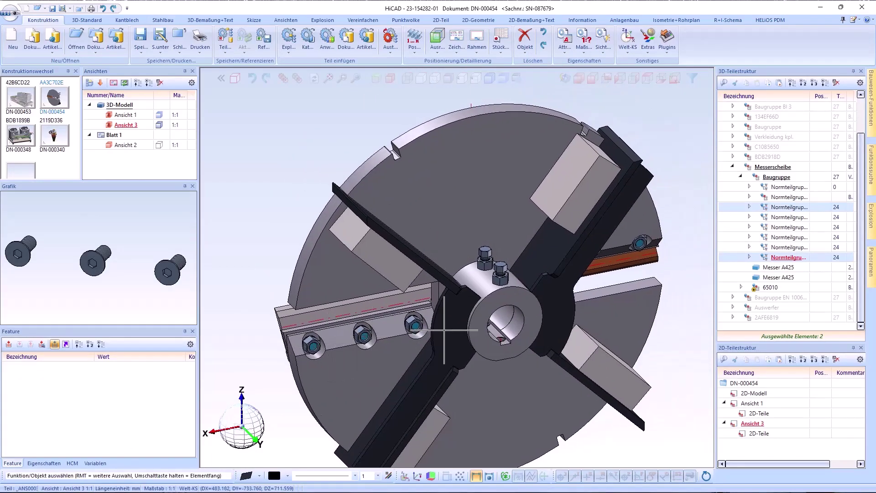
right_click(774, 261)
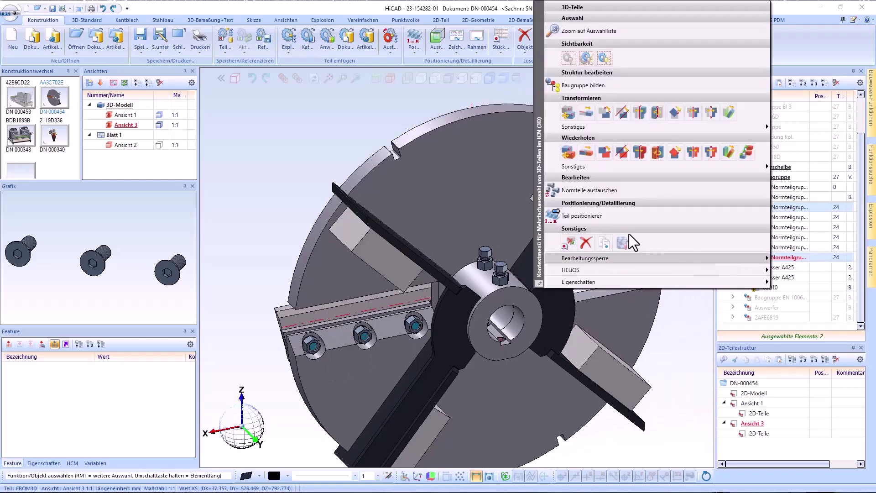
click(579, 192)
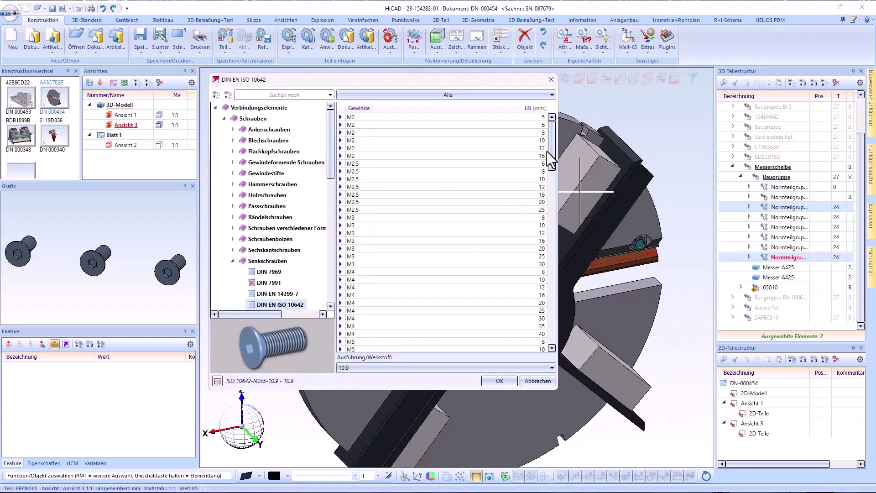
drag(557, 208, 549, 342)
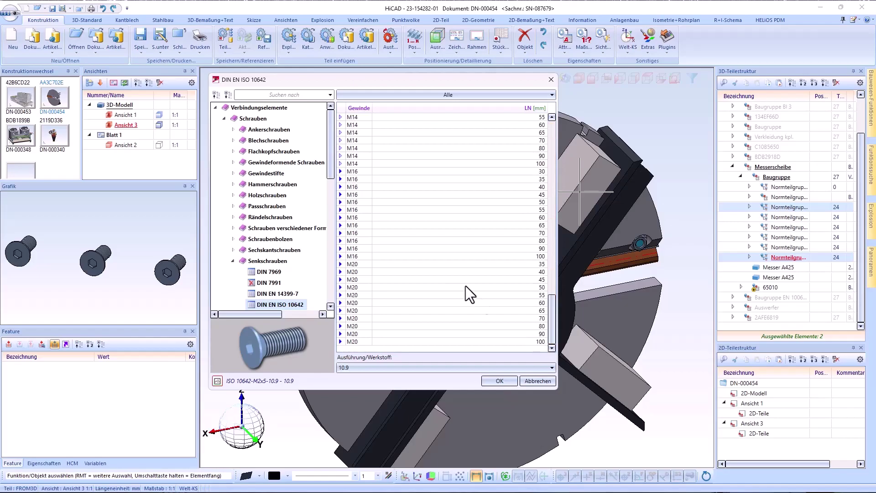
double_click(453, 195)
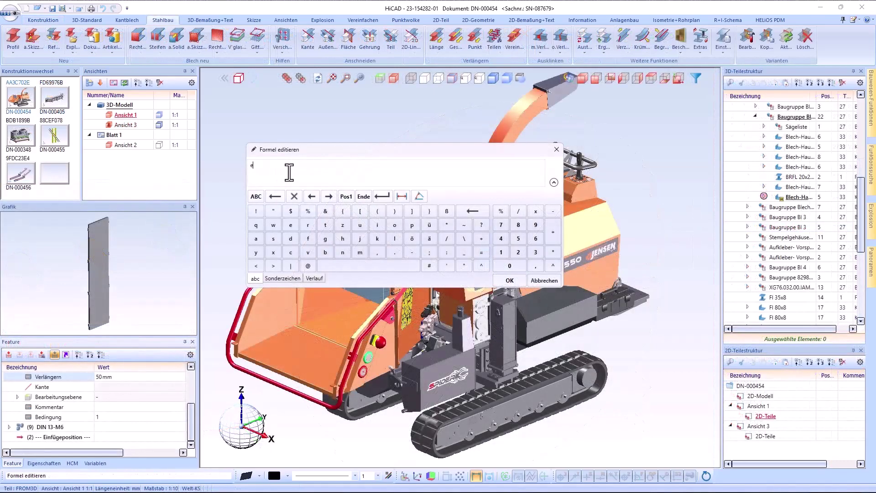
Step: Look up the available edge, face and point functions while editing the formula for the sheet feature's Verlängern value
text(dge)
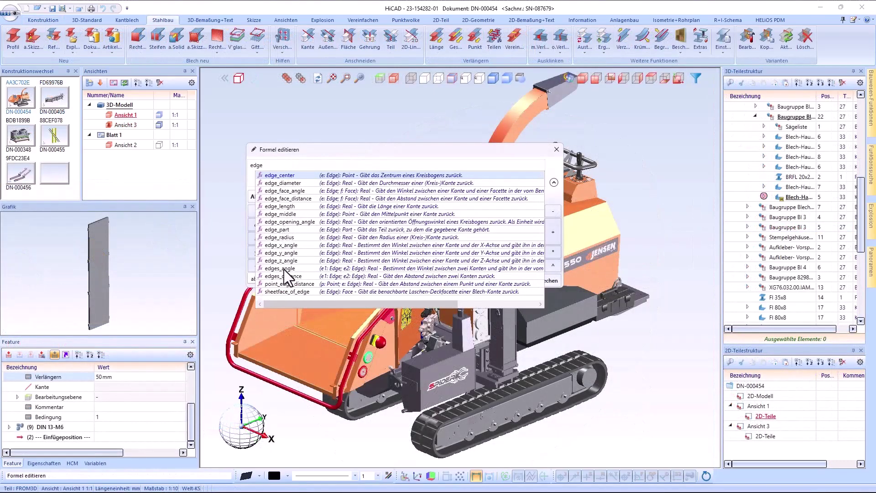
key(BackSpace)
key(BackSpace)
key(BackSpace)
key(BackSpace)
text(face)
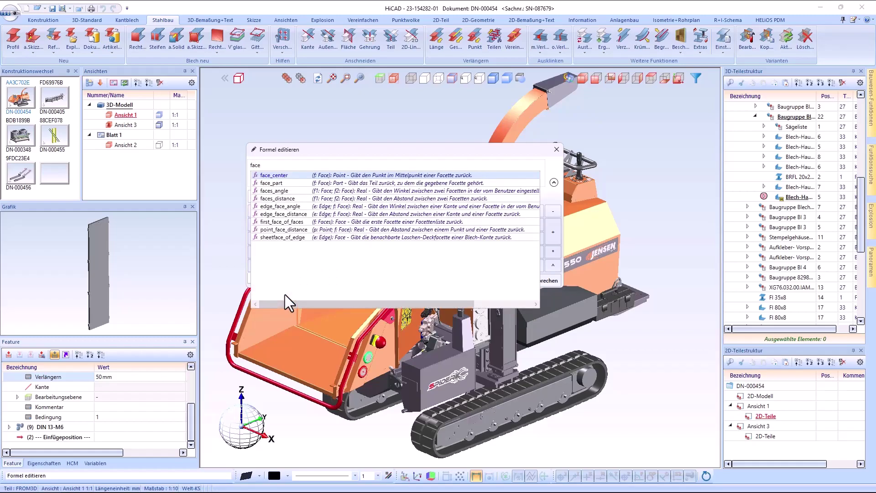
key(BackSpace)
key(BackSpace)
key(BackSpace)
key(BackSpace)
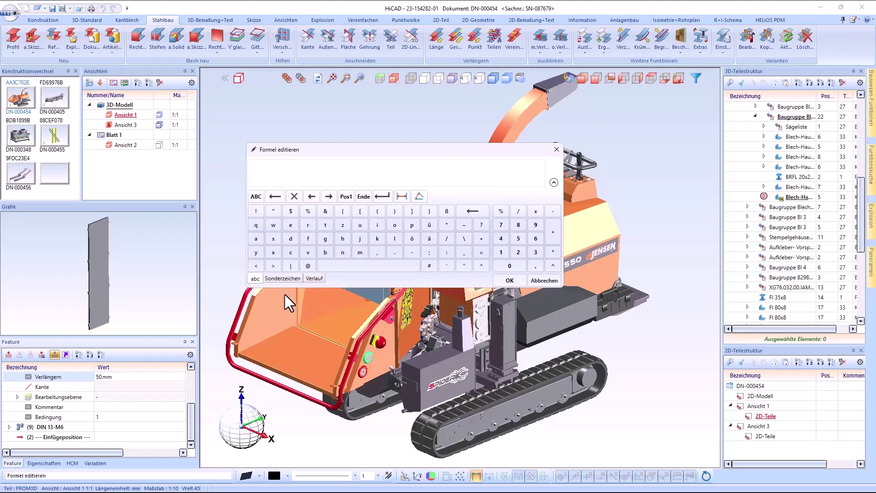
text(point)
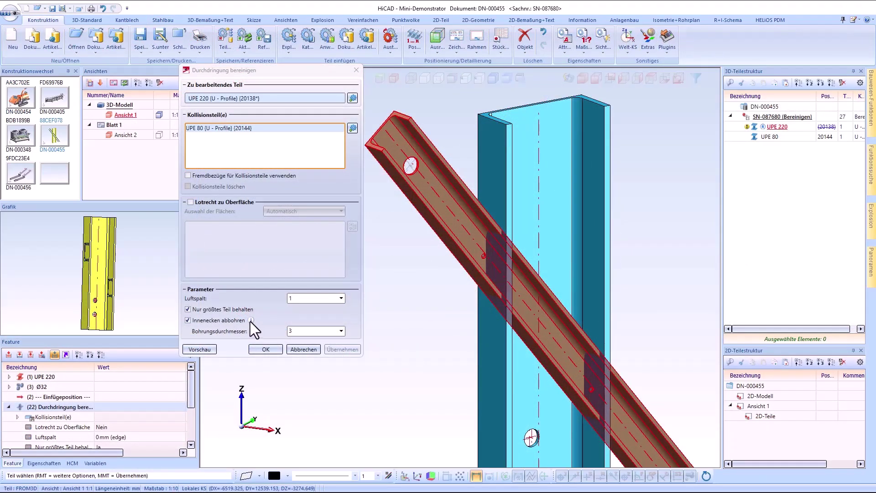
Step: Preview the penetration clean-up of the UPE 220 against the UPE 80 with drilled inner corners and inspect the cut-outs
mouse_move(250, 321)
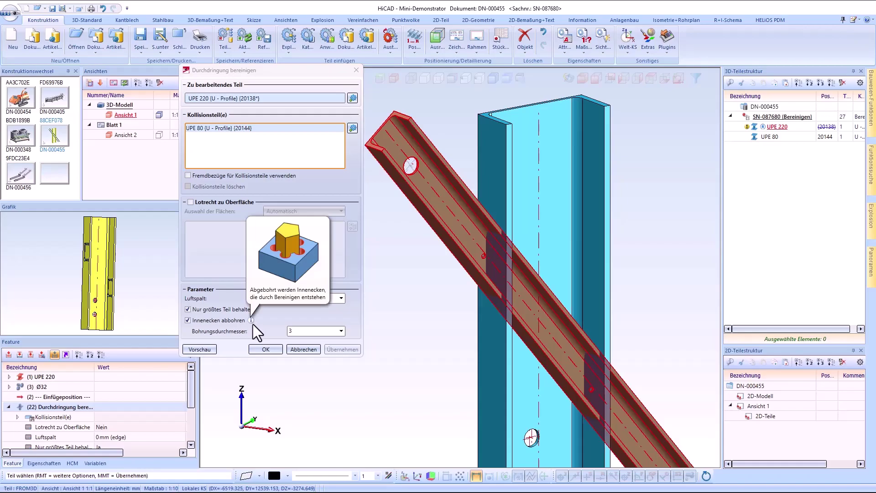
click(199, 349)
scroll(487, 268, up, 6)
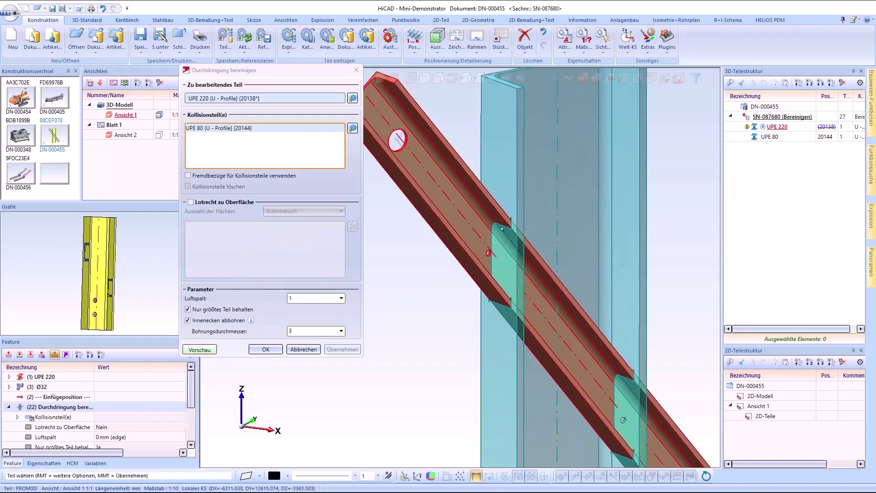
middle_drag(487, 268, 515, 258)
mouse_move(516, 150)
middle_down()
mouse_move(513, 255)
mouse_move(530, 288)
mouse_move(450, 191)
mouse_move(520, 144)
middle_up()
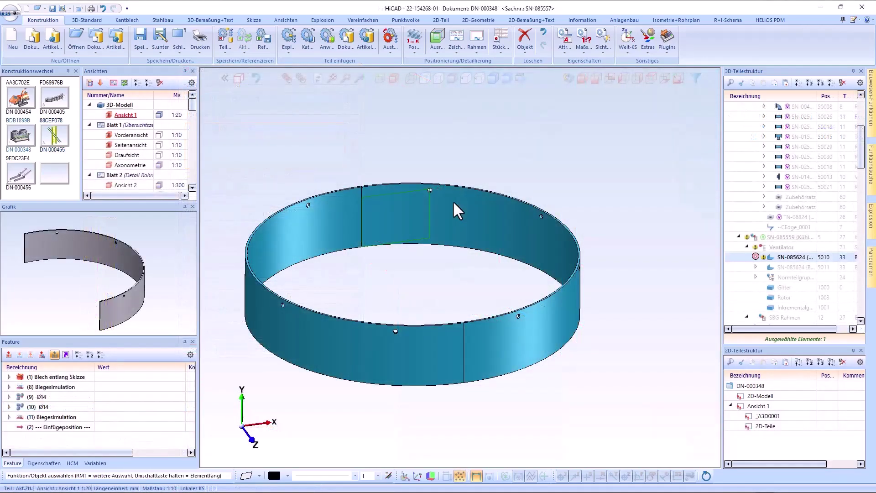
Step: Mark the ring segment's inner face with its position number and material, about 13 mm across and 12 mm up from the seam's lower corner
right_click(453, 200)
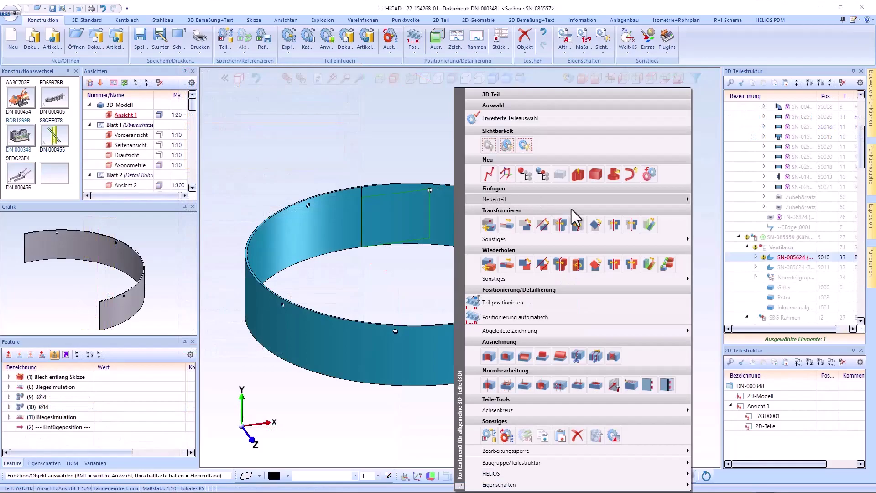
click(631, 386)
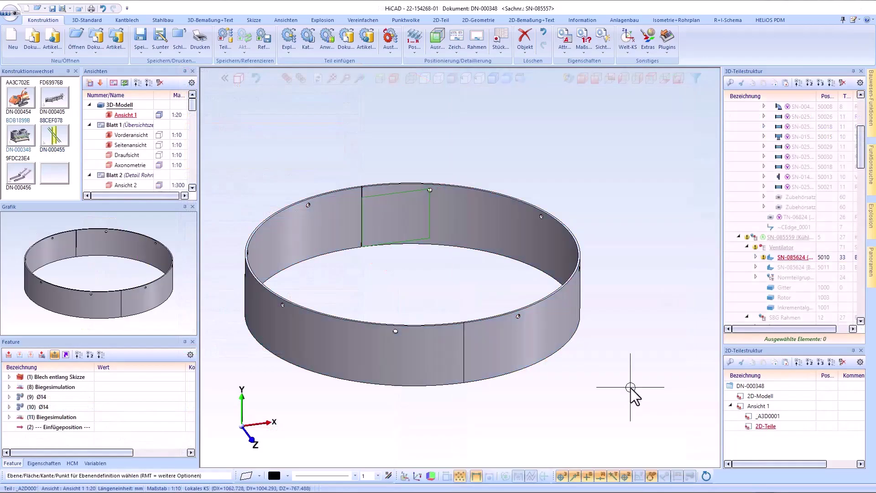
click(379, 198)
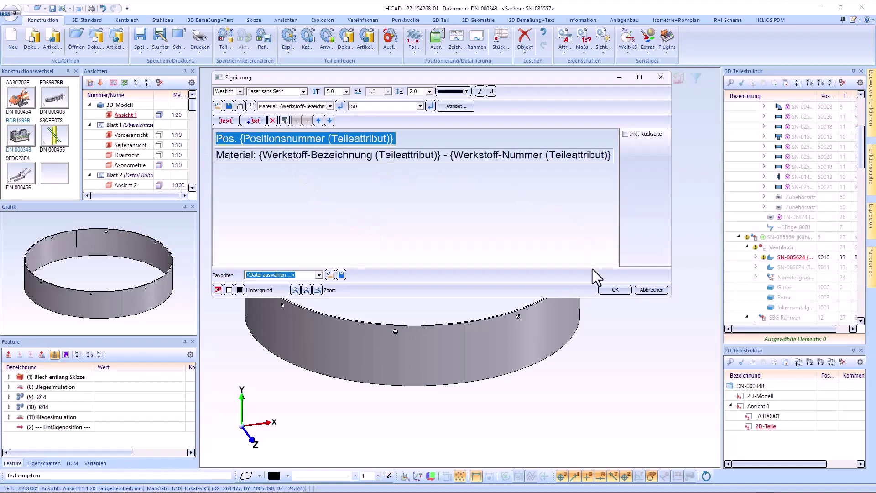
click(610, 289)
scroll(327, 172, up, 4)
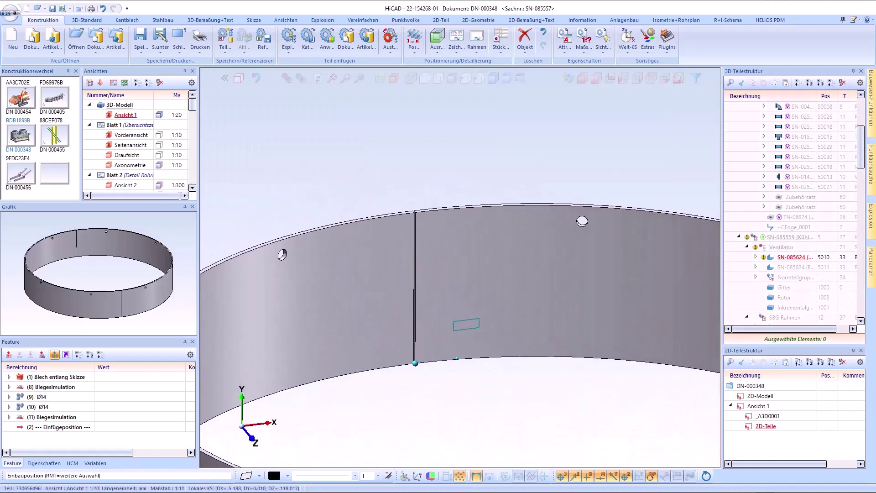
scroll(456, 328, up, 5)
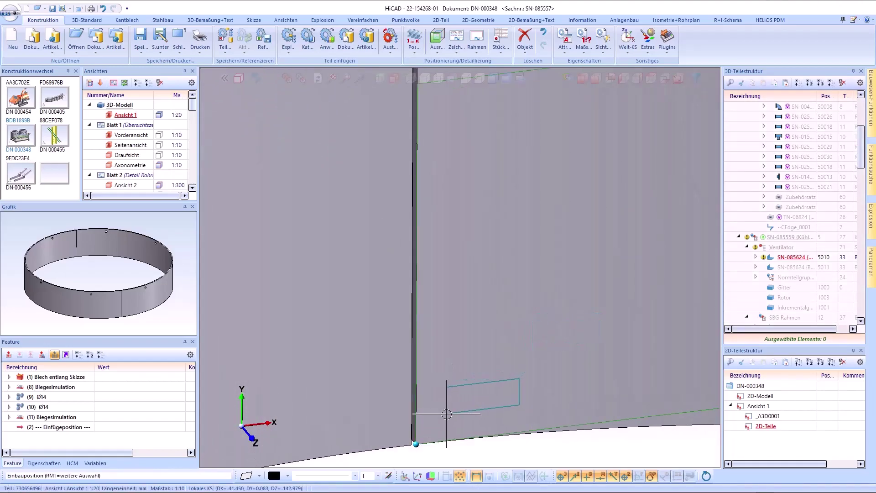
click(446, 413)
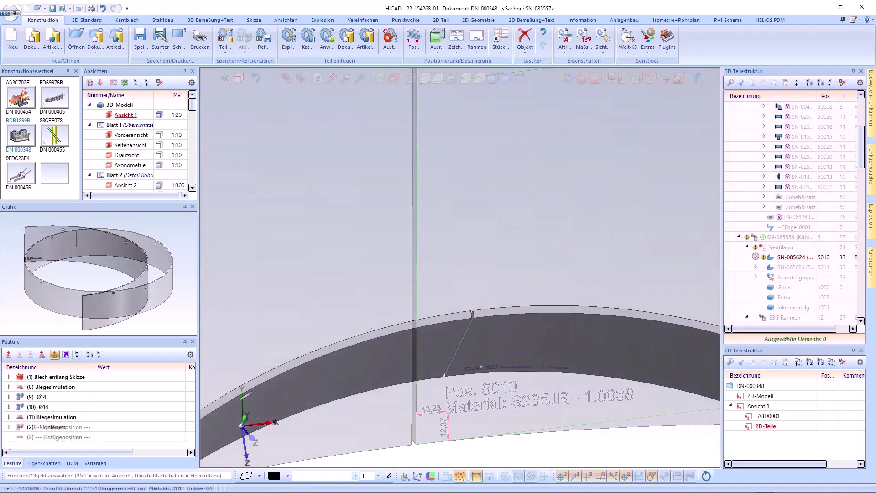
middle_drag(481, 367, 481, 228)
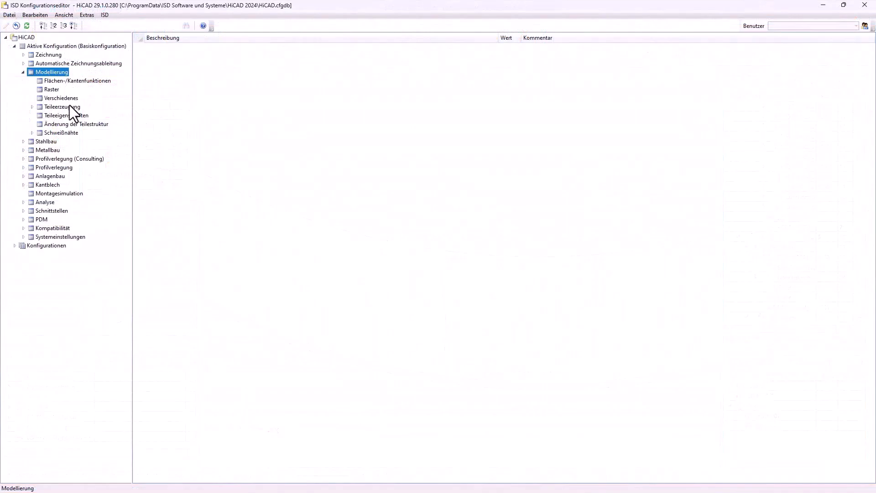
Step: In the ISD Konfigurationseditor, open the modelling Teileeigenschaften and examine the Kantblech settings for contour and rectangular unfolding areas
click(63, 115)
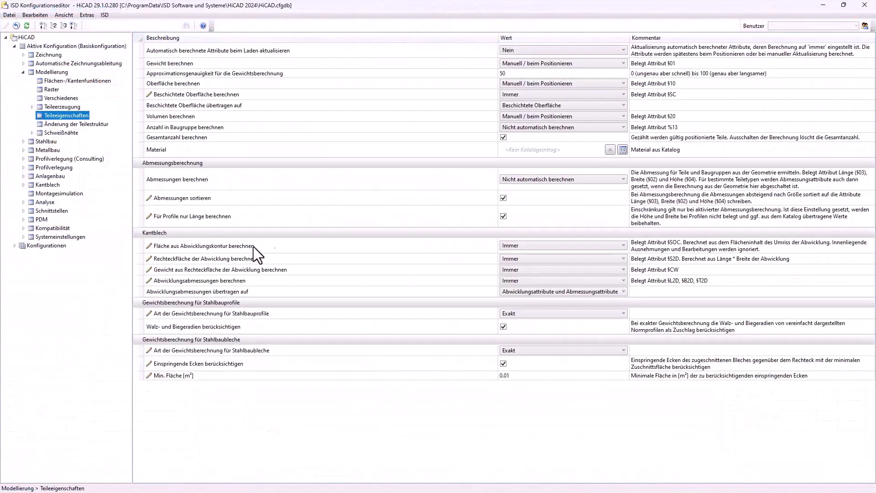
click(666, 246)
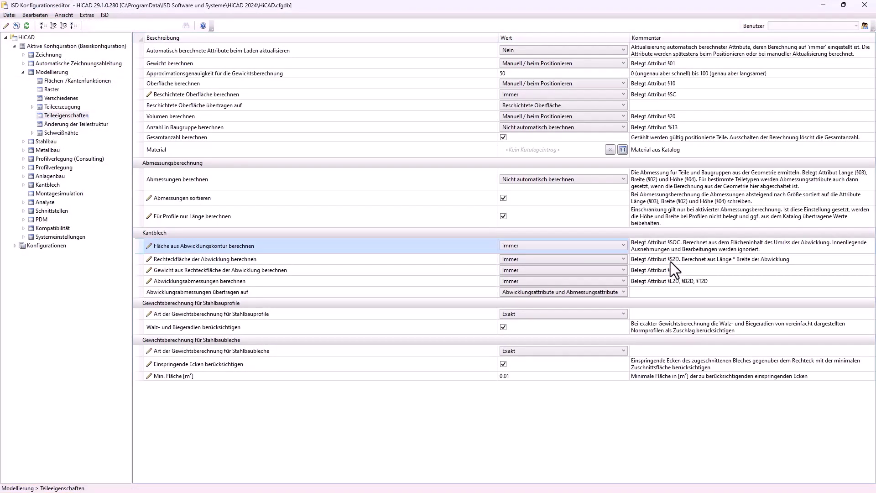
click(669, 261)
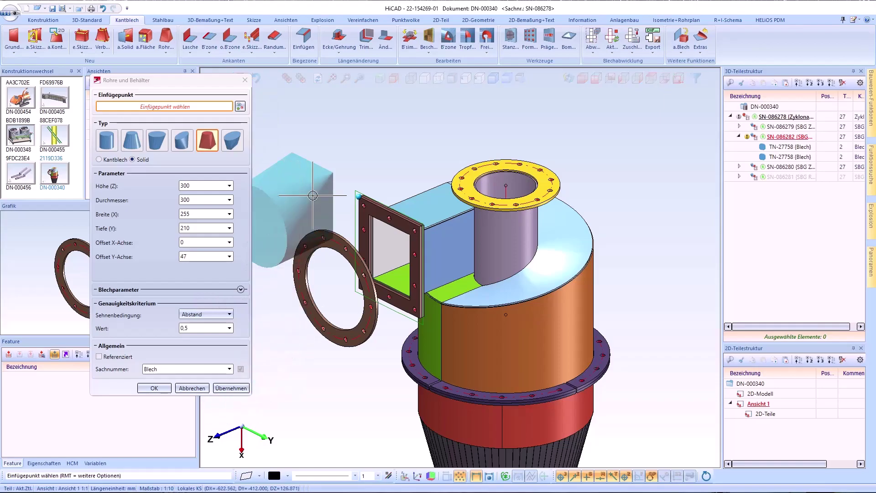
Step: Place the rectangular-to-round transition piece by the centre of its circular face at the centre of the round flange's opening
middle_drag(324, 161, 388, 144)
scroll(401, 137, up, 2)
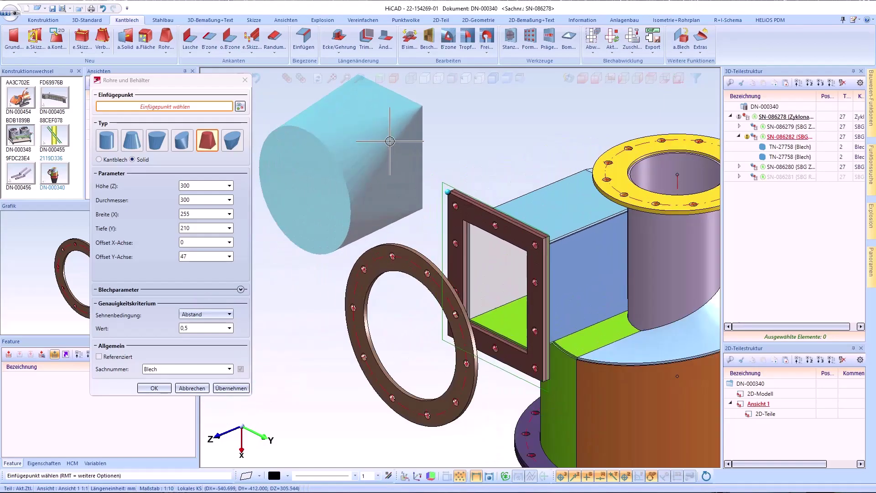
right_click(418, 142)
click(445, 147)
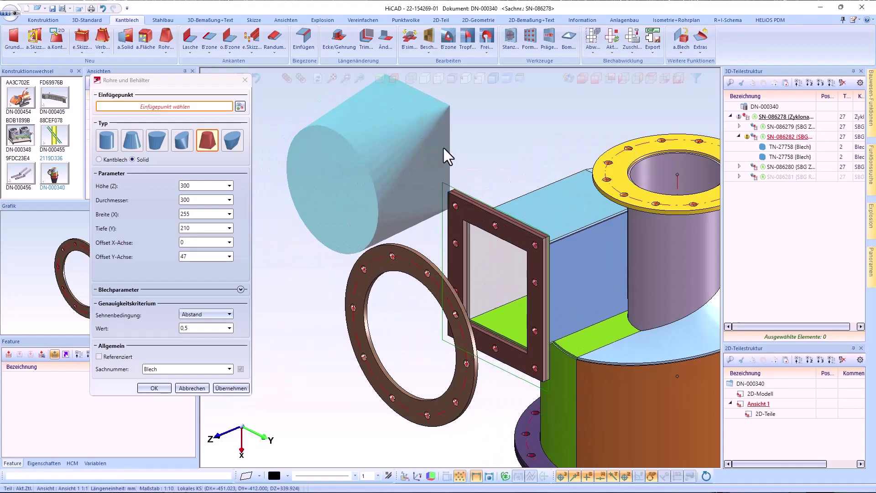
click(382, 323)
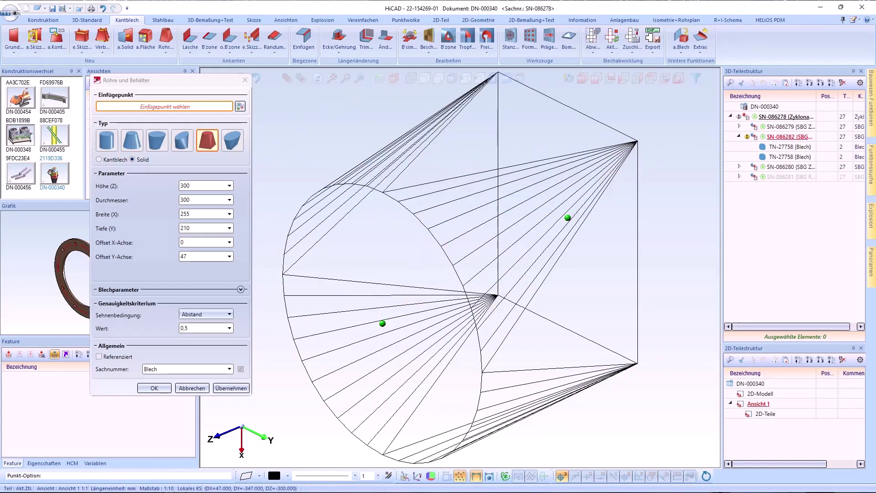
right_click(376, 334)
click(505, 359)
scroll(367, 351, up, 2)
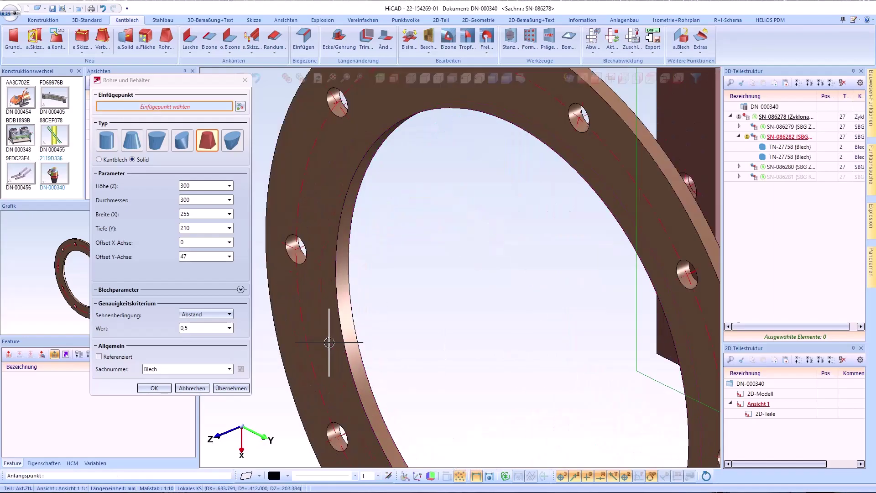
click(354, 341)
scroll(412, 292, down, 3)
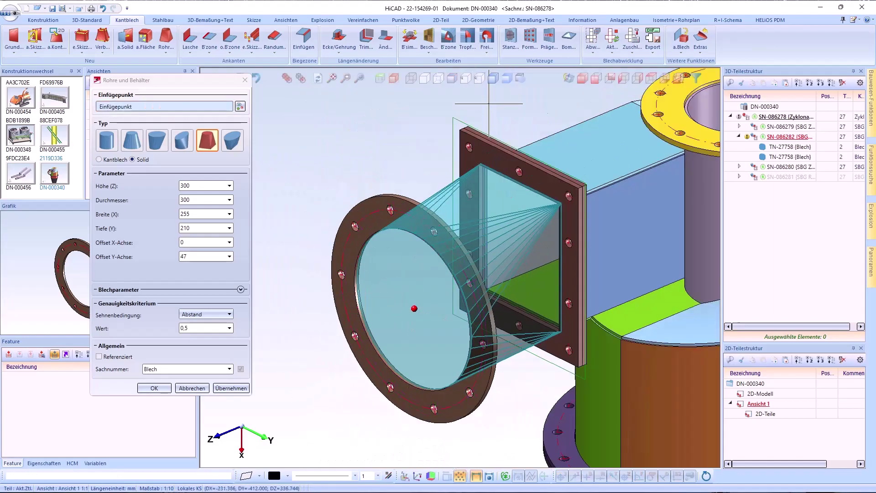
Step: Switch the transition piece from Solid to Kantblech, show its sheet parameters and create the part
click(114, 160)
scroll(311, 270, up, 4)
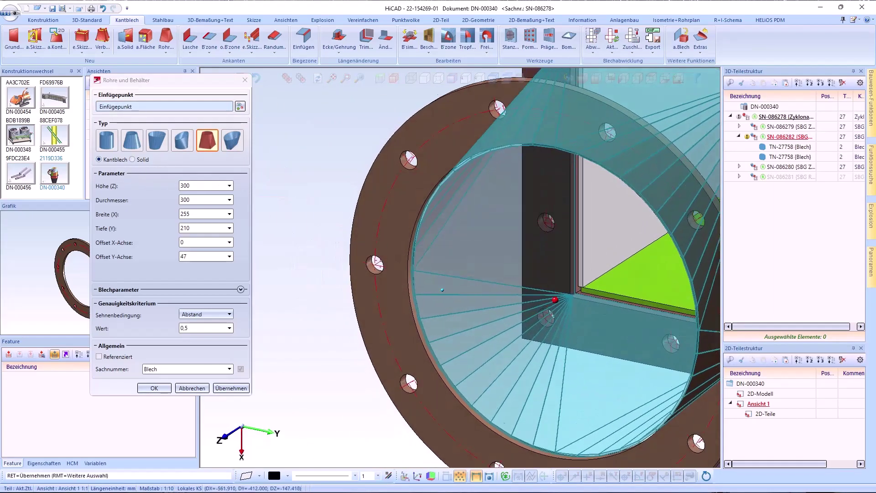
click(241, 290)
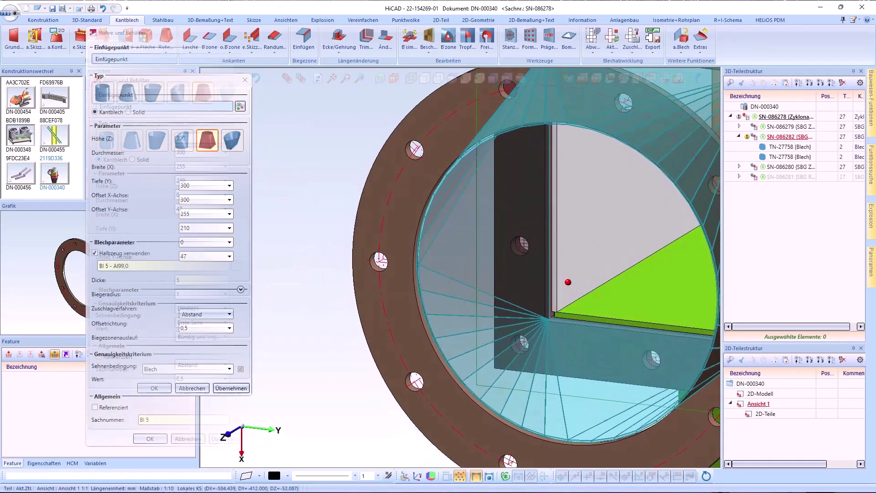
click(152, 438)
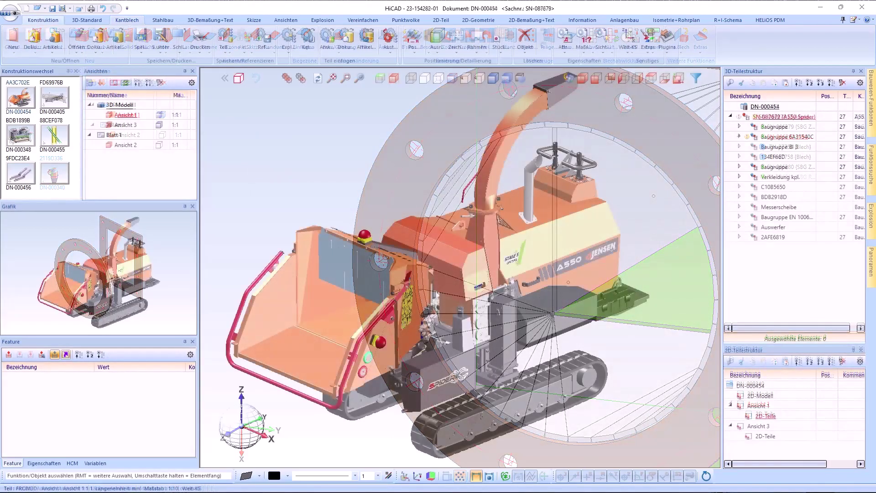